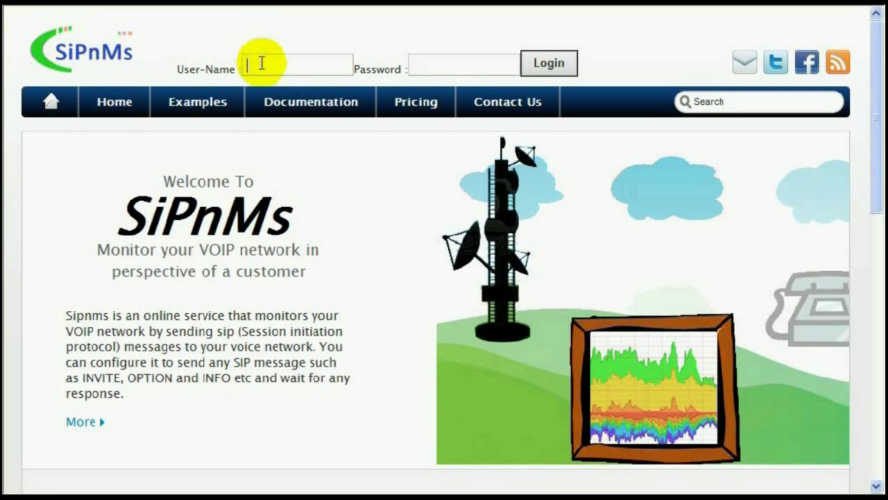
Log in to SiPnMs with the account user name and password.
{"action": "type", "text": "n"}
{"action": "key", "text": "BackSpace"}
{"action": "type", "text": "john_l"}
{"action": "key", "text": "Tab"}
{"action": "type", "text": "••••"}
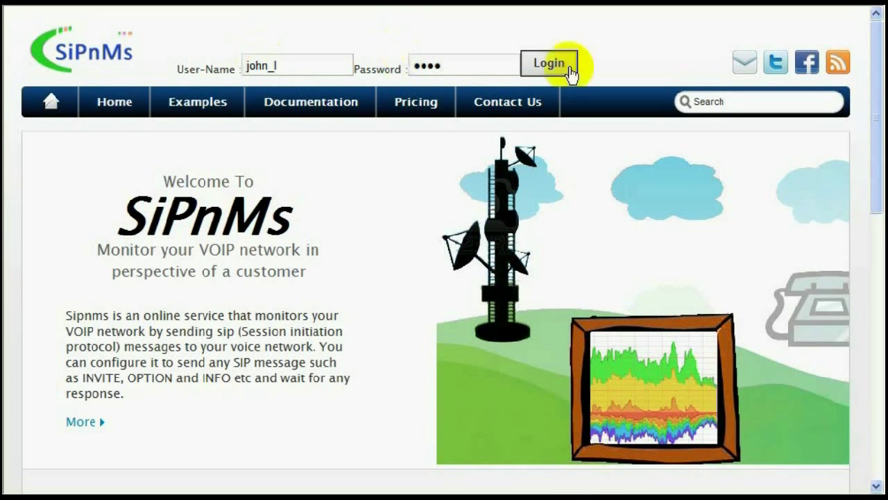
{"action": "left_click", "coordinate": [551, 64]}
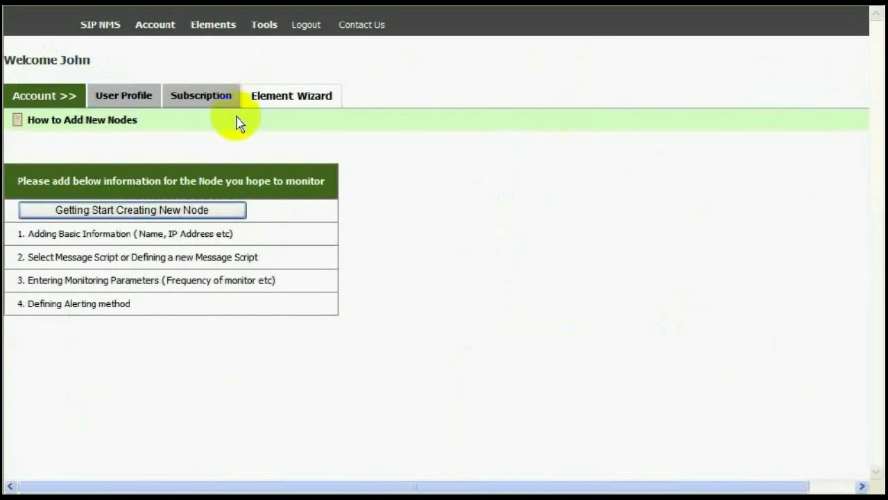
Start a new node named My Server at 217.14.132.183, From Number 100, To Number 101.
{"action": "left_click", "coordinate": [158, 210]}
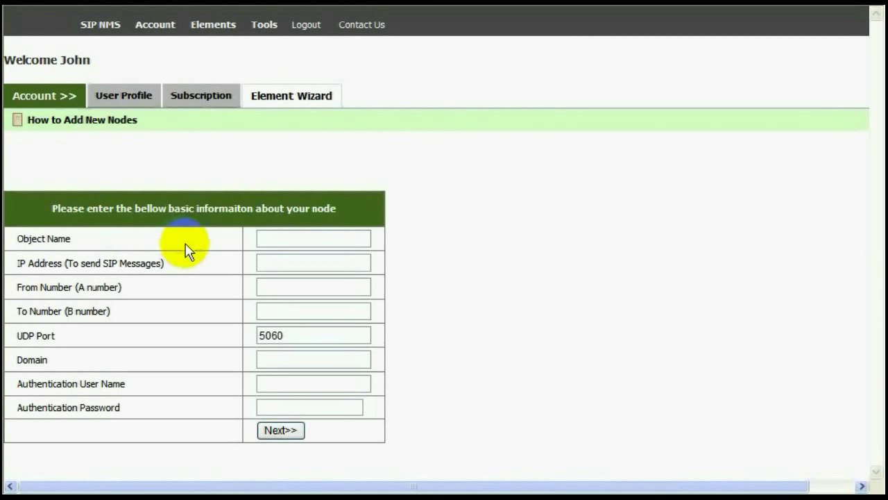
{"action": "left_click", "coordinate": [263, 237]}
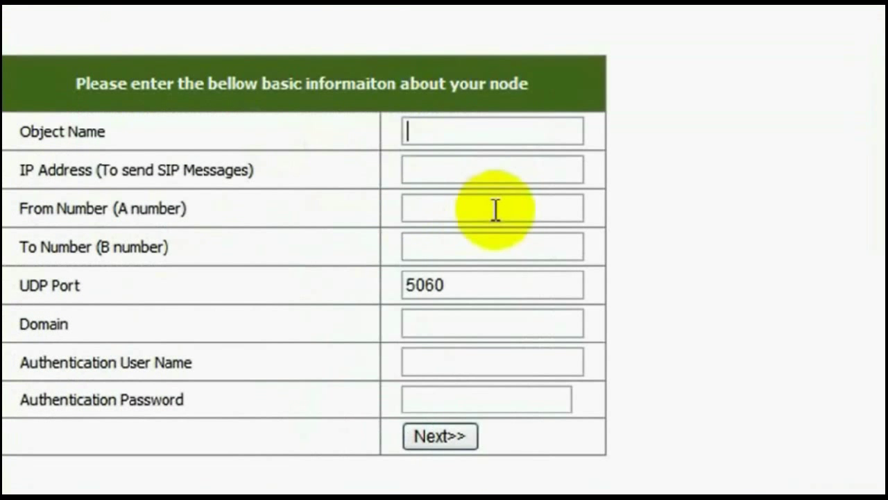
{"action": "type", "text": "My"}
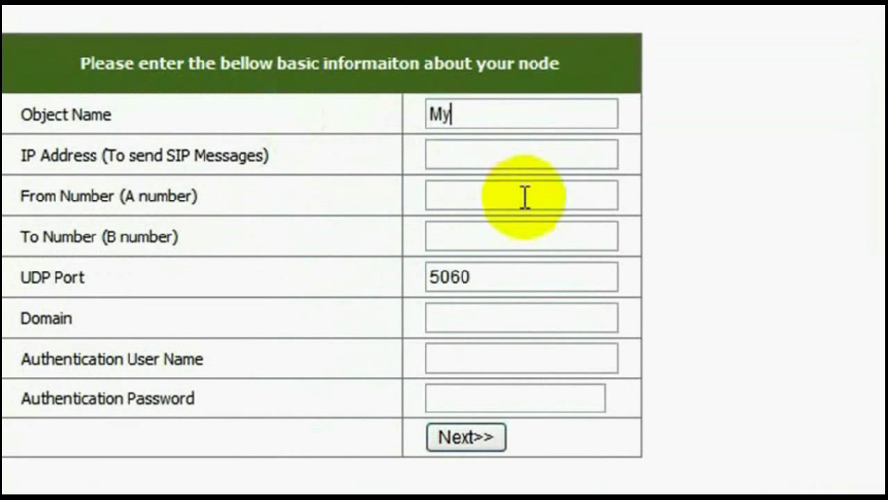
{"action": "type", "text": " Server"}
{"action": "left_click", "coordinate": [505, 159]}
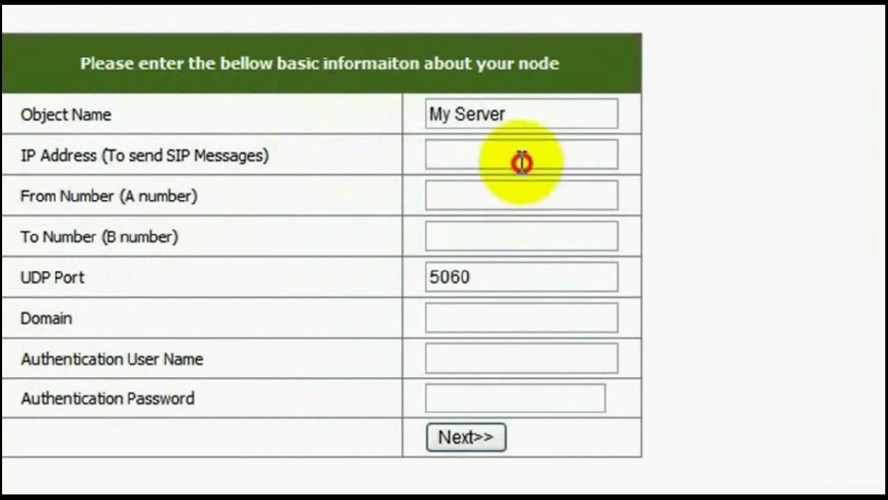
{"action": "type", "text": "217.14.132.183"}
{"action": "left_click", "coordinate": [501, 194]}
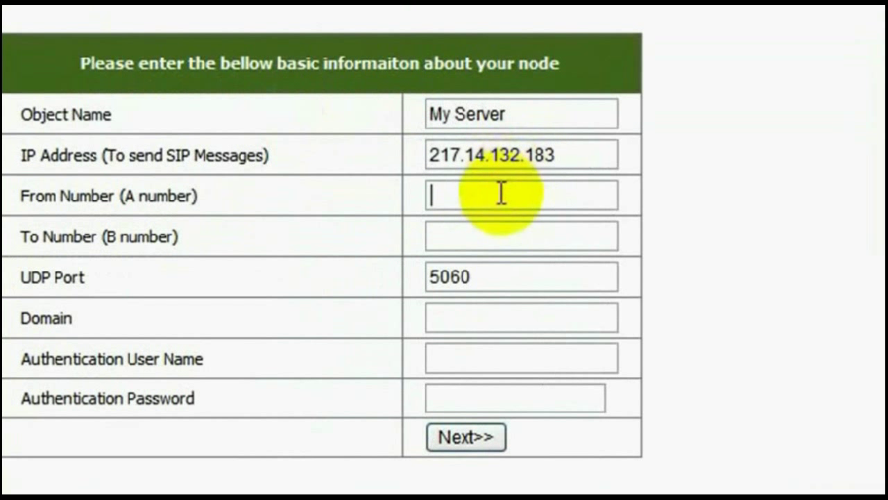
{"action": "type", "text": "100"}
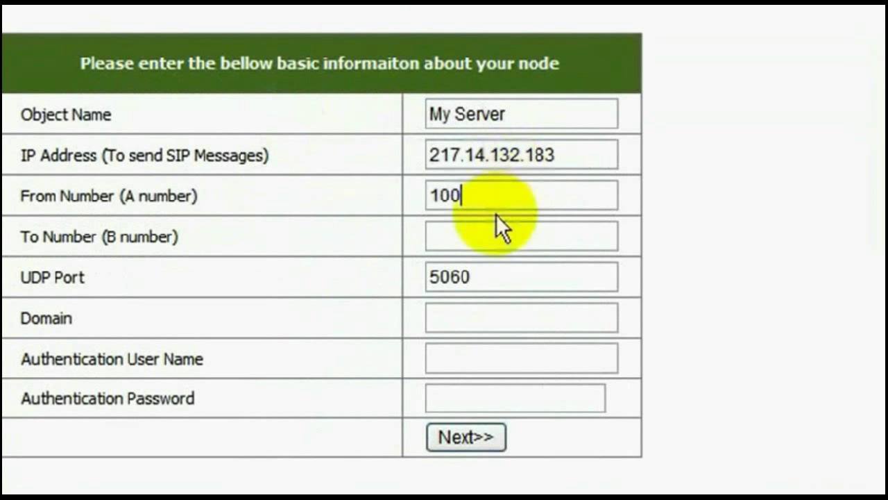
{"action": "left_click", "coordinate": [498, 231]}
{"action": "type", "text": "101"}
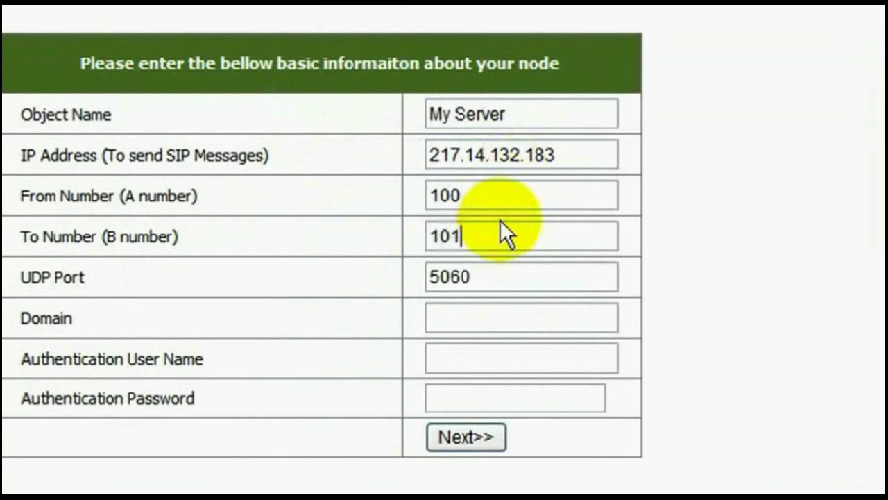
Set the node's domain to test.com, fill in the authentication credentials, and submit the details.
{"action": "left_click", "coordinate": [481, 312]}
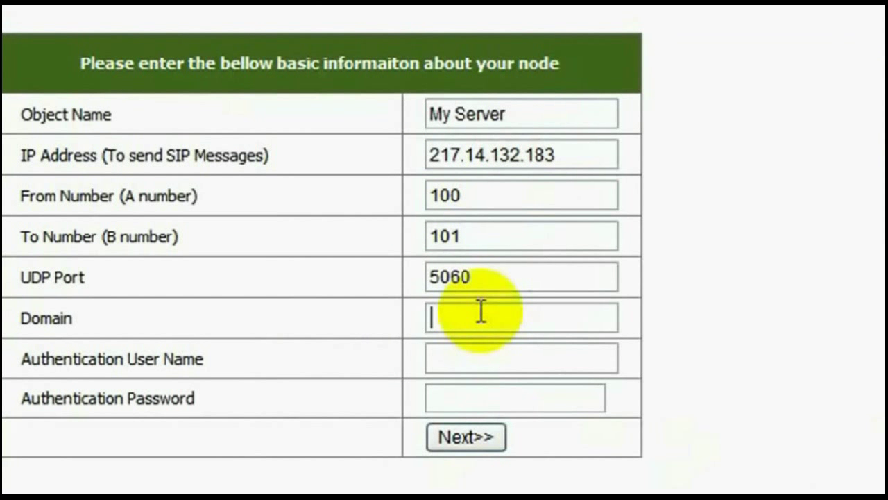
{"action": "type", "text": "e"}
{"action": "key", "text": "BackSpace"}
{"action": "type", "text": "test.c"}
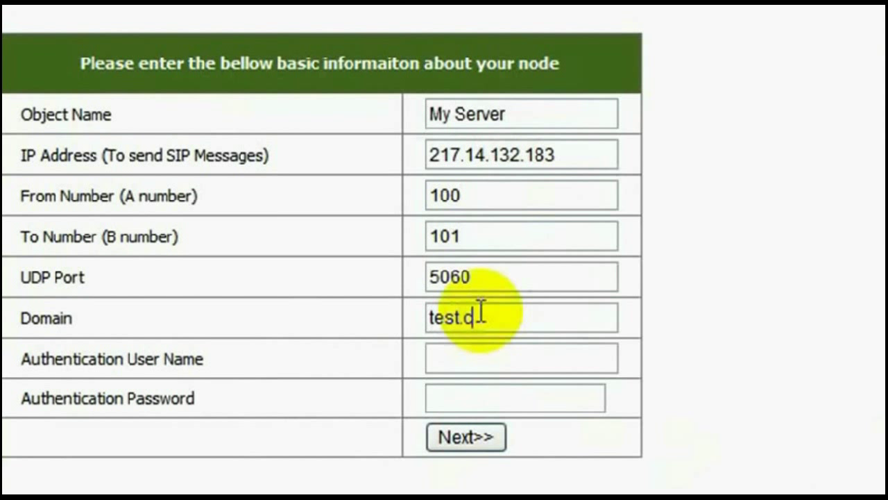
{"action": "type", "text": "om"}
{"action": "key", "text": "Tab"}
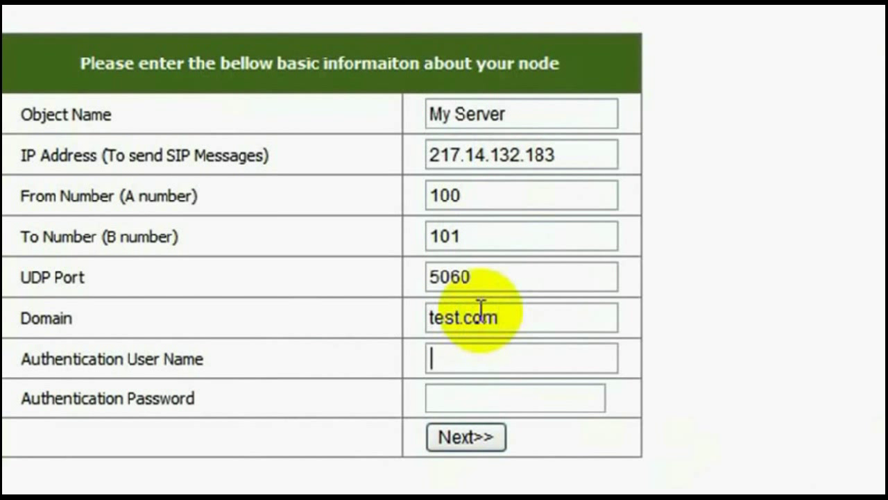
{"action": "type", "text": "100"}
{"action": "left_click", "coordinate": [477, 390]}
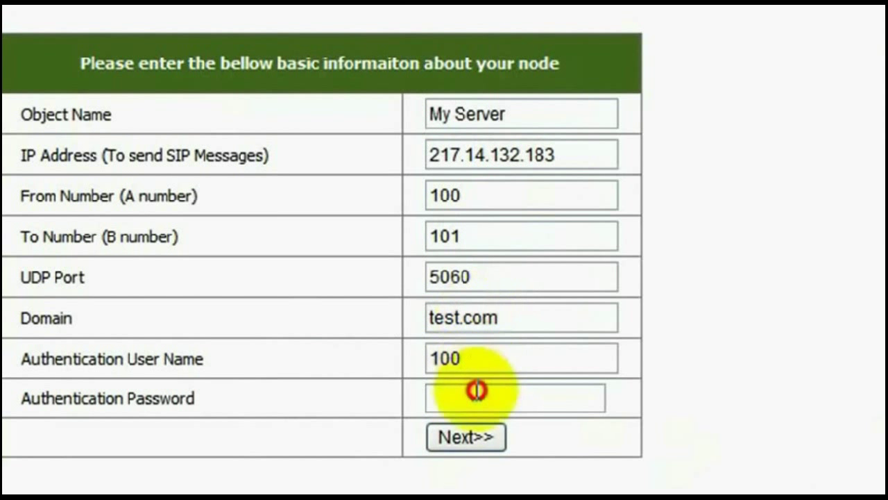
{"action": "type", "text": "100"}
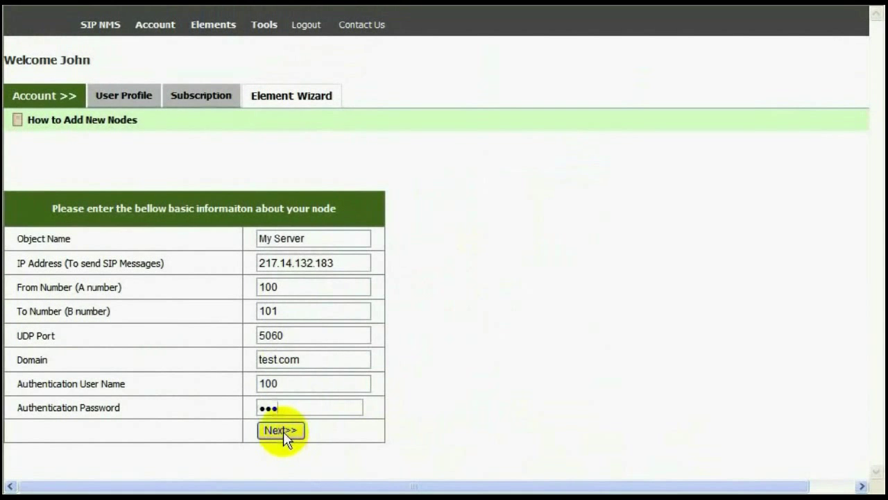
{"action": "left_click", "coordinate": [281, 430]}
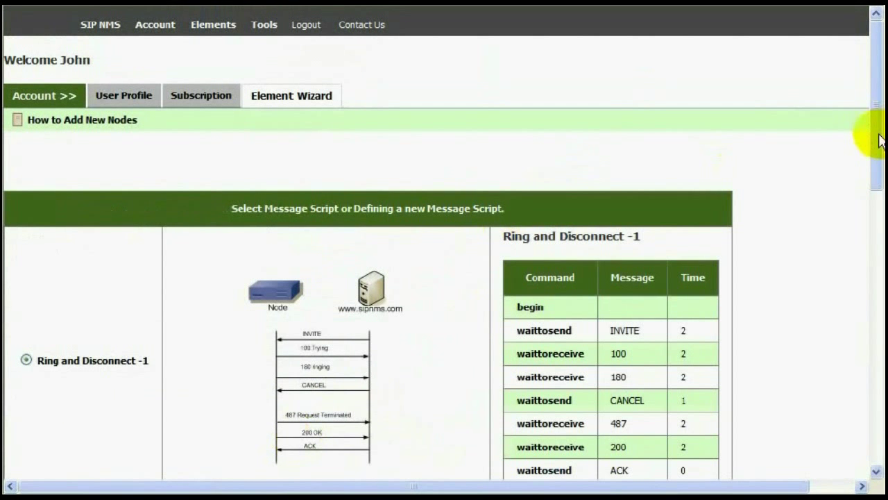
Scroll down the message-script page, keeping the Ring and Disconnect -1 script.
{"action": "left_click_drag", "start_coordinate": [873, 148], "coordinate": [881, 266]}
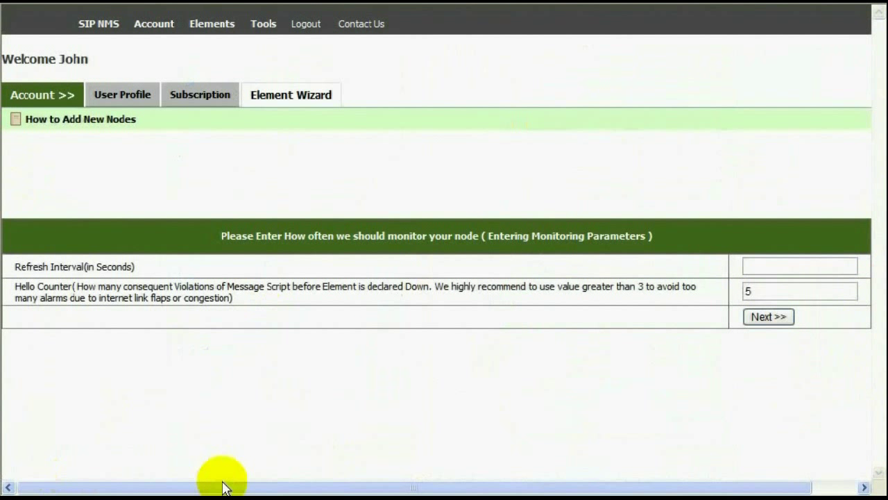
Enter a Refresh Interval of 60 seconds and set the Hello Counter to 5.
{"action": "left_click", "coordinate": [789, 263]}
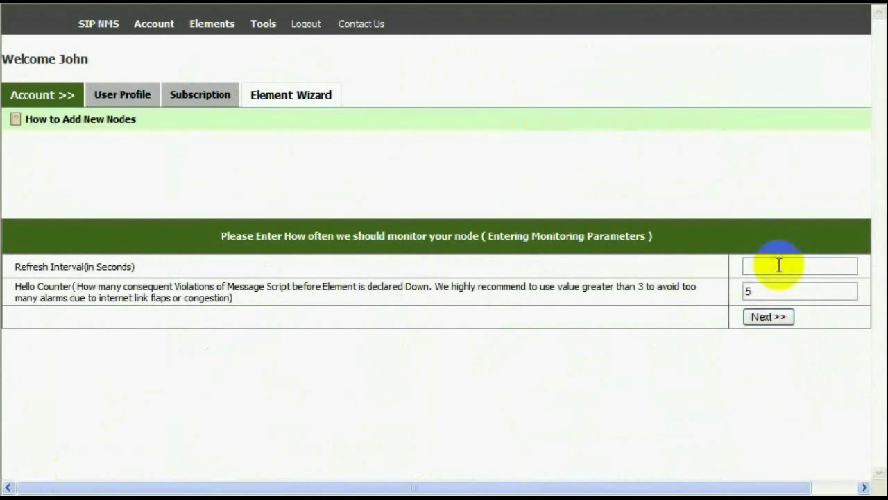
{"action": "left_click", "coordinate": [779, 265]}
{"action": "type", "text": "60"}
{"action": "left_click", "coordinate": [773, 292]}
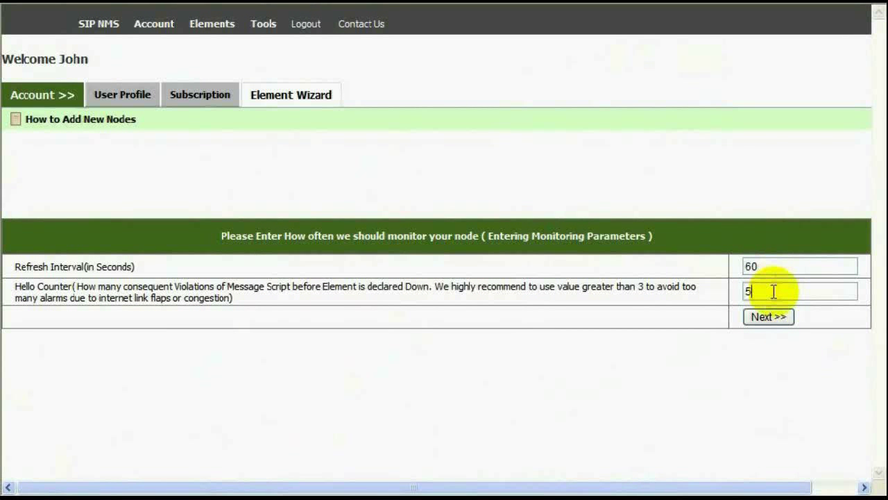
{"action": "key", "text": "BackSpace"}
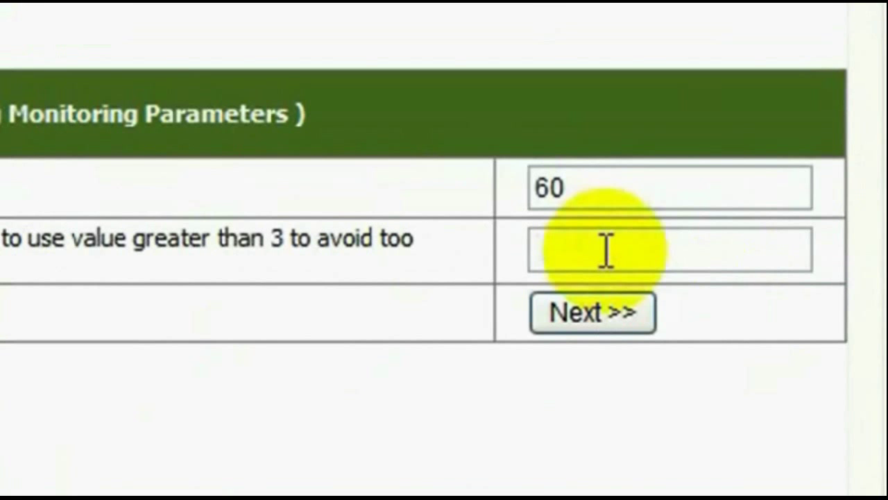
{"action": "type", "text": "2"}
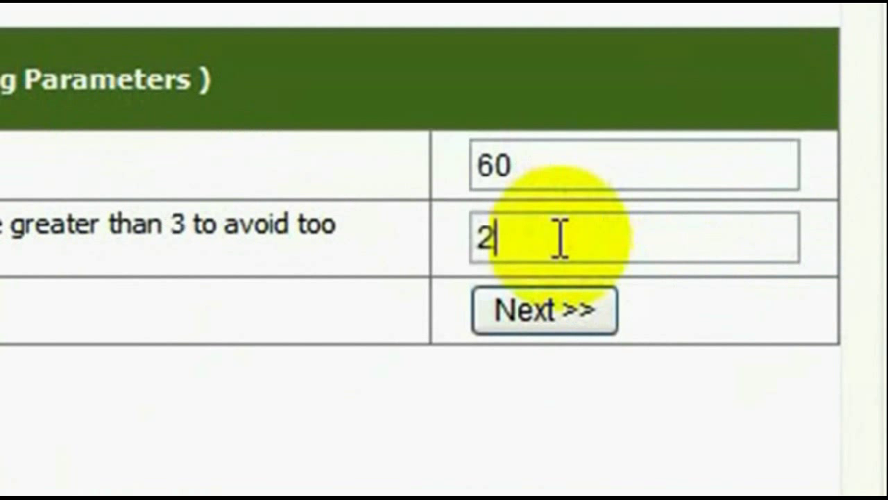
{"action": "key", "text": "BackSpace"}
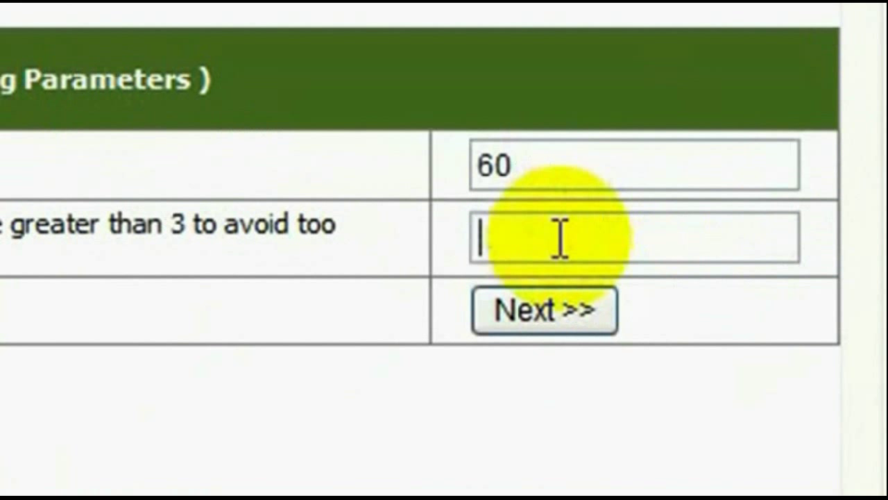
{"action": "type", "text": "5"}
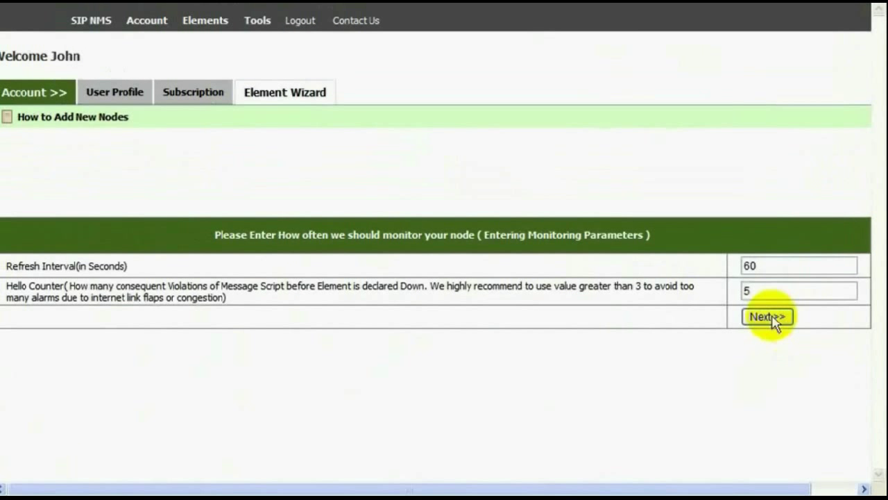
Continue to the alarm step, enable e-mail alarms, and enter the support e-mail address.
{"action": "left_click", "coordinate": [769, 317]}
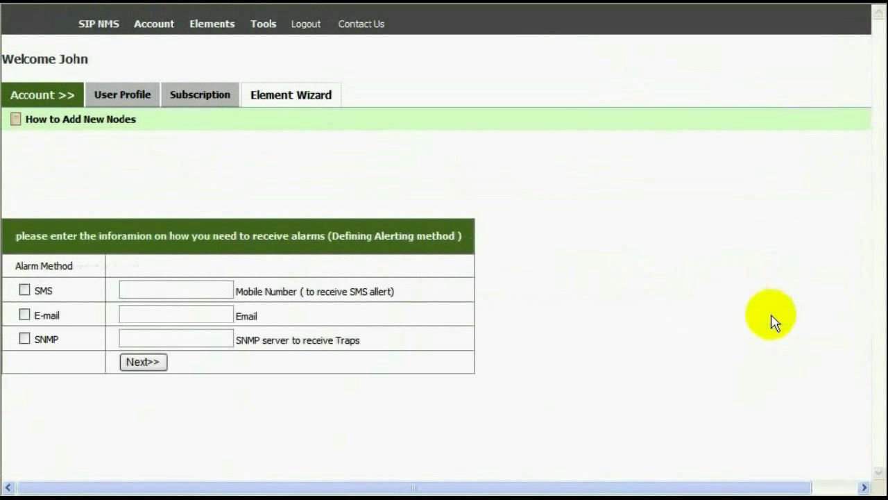
{"action": "left_click", "coordinate": [24, 314]}
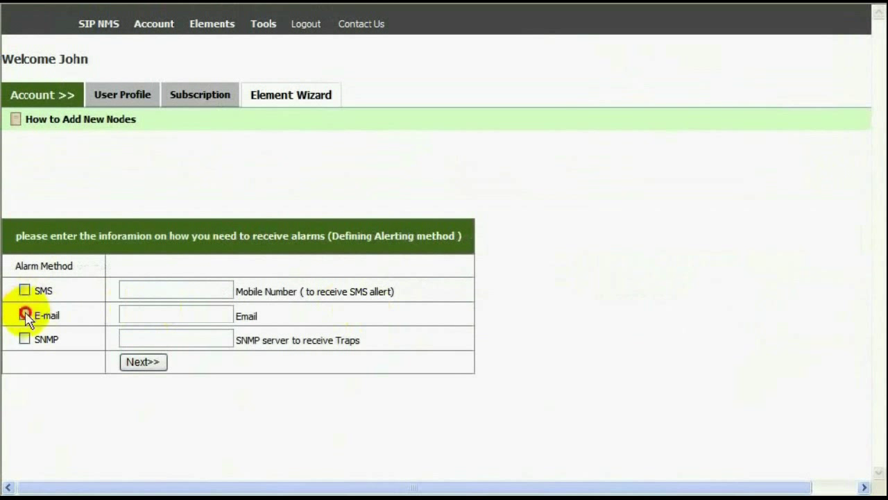
{"action": "left_click", "coordinate": [152, 313]}
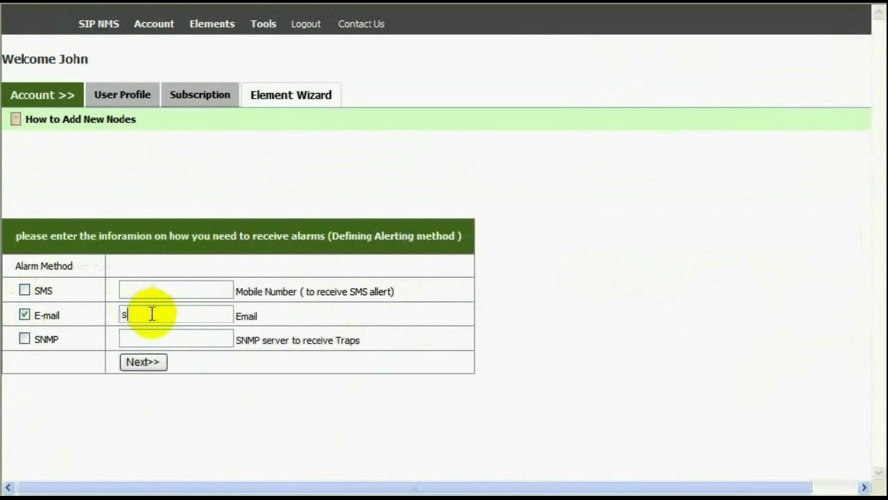
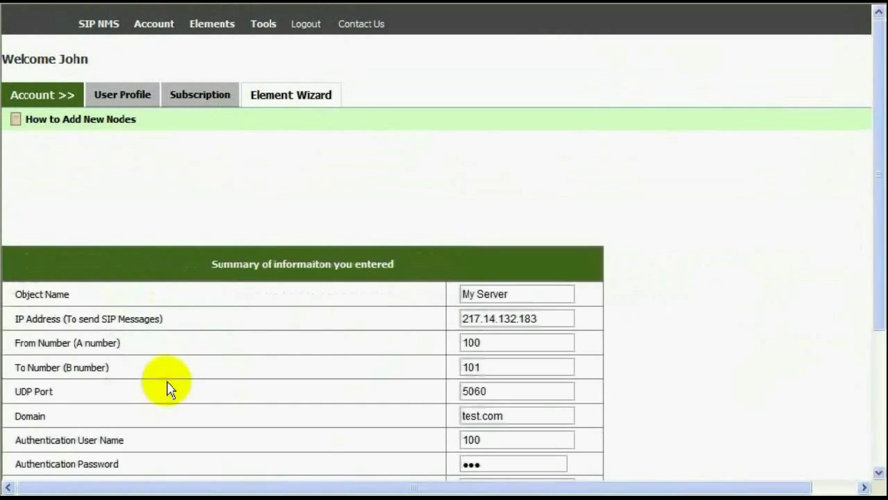
Review the summary and finish the wizard to add My Server.
{"action": "left_click_drag", "start_coordinate": [878, 95], "coordinate": [884, 149]}
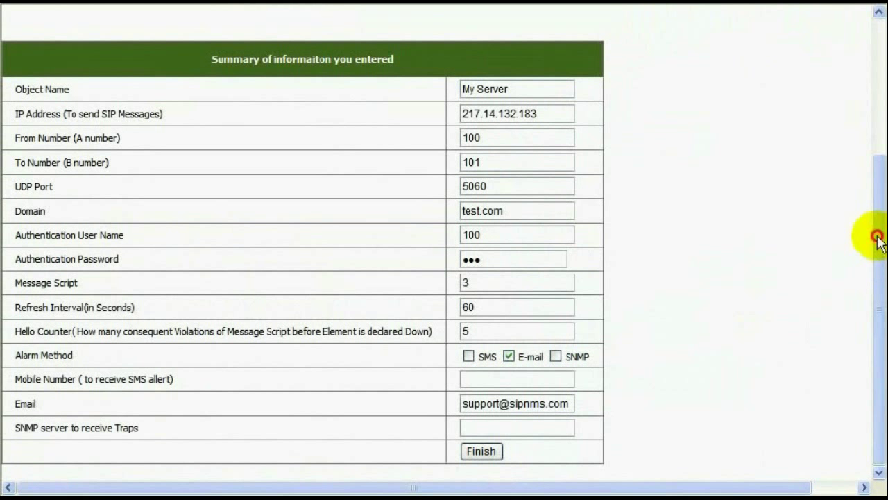
{"action": "left_click_drag", "start_coordinate": [874, 240], "coordinate": [880, 262]}
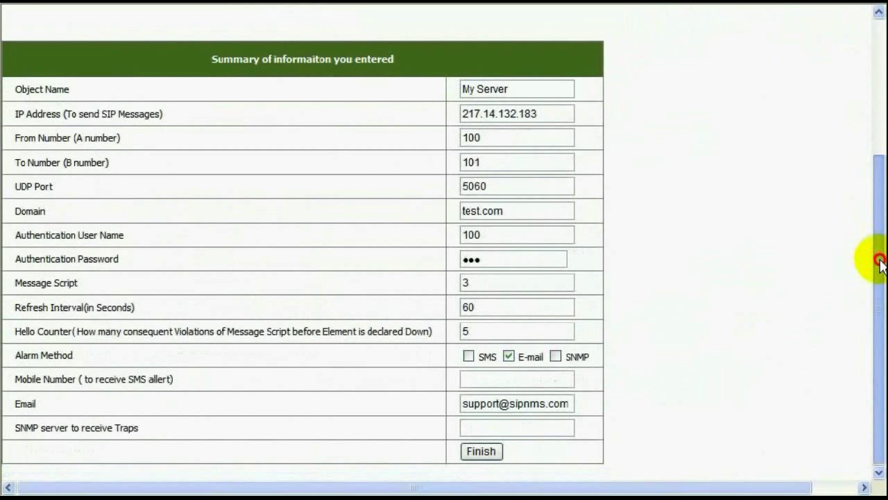
{"action": "left_click_drag", "start_coordinate": [880, 260], "coordinate": [880, 261]}
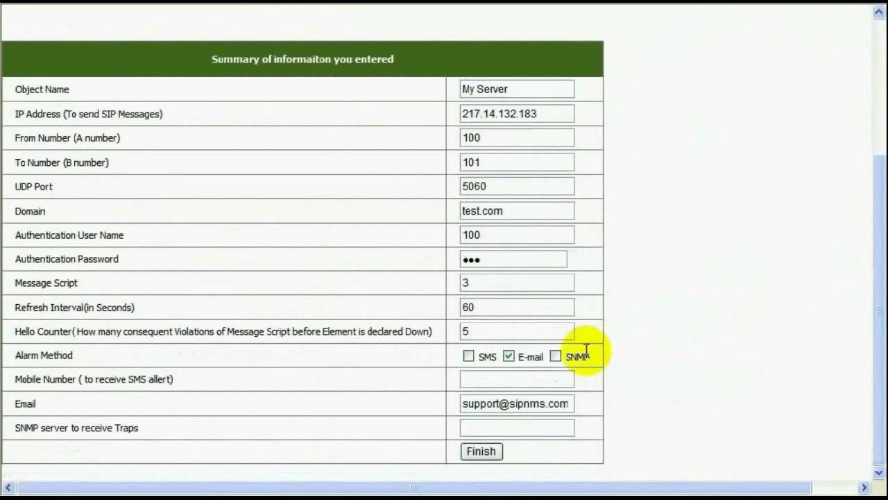
{"action": "left_click", "coordinate": [485, 456]}
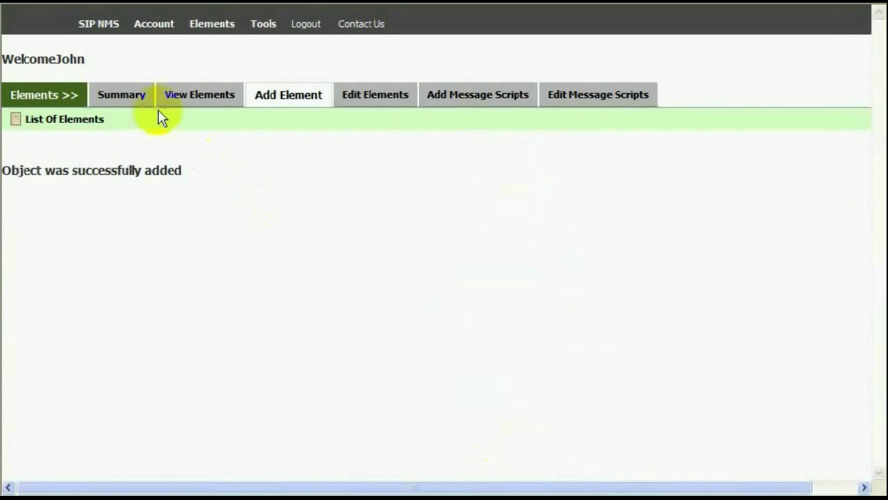
Check My Server at 217.14.132.183 shows UP, then open the Trace page's node list.
{"action": "left_click", "coordinate": [186, 93]}
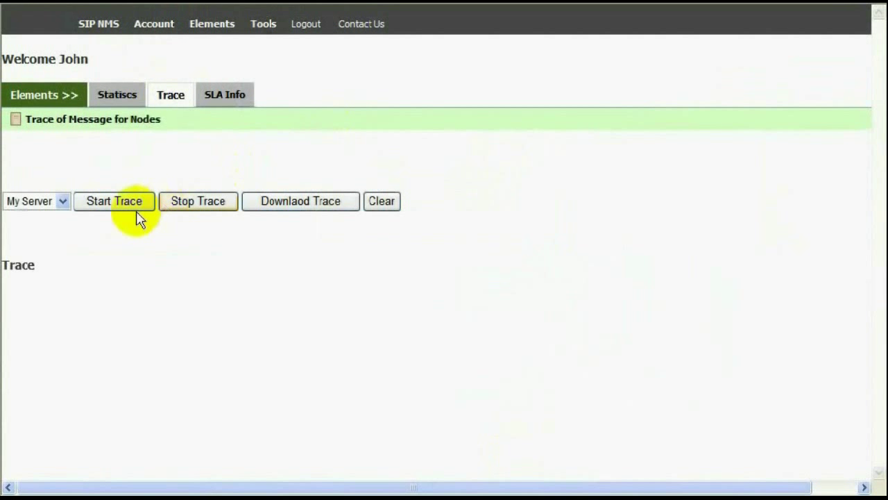
{"action": "left_click", "coordinate": [62, 202]}
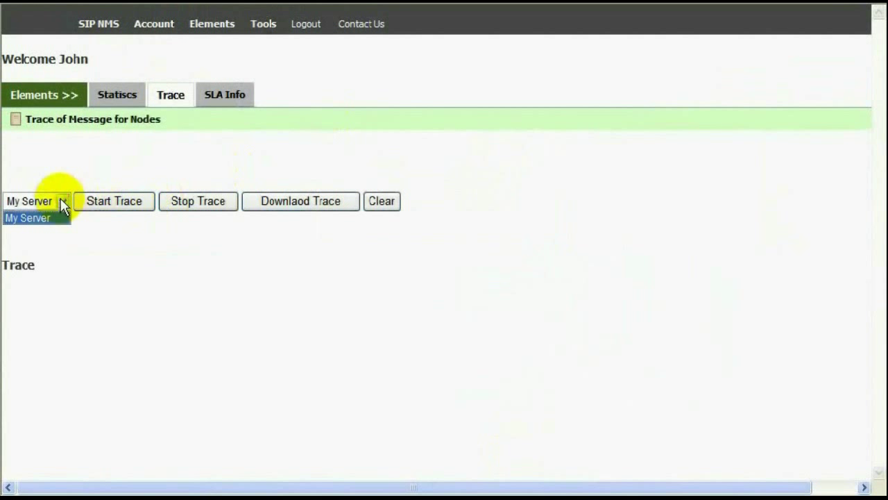
Trace My Server's SIP messages, clear the old output, then stop the trace.
{"action": "left_click", "coordinate": [62, 202]}
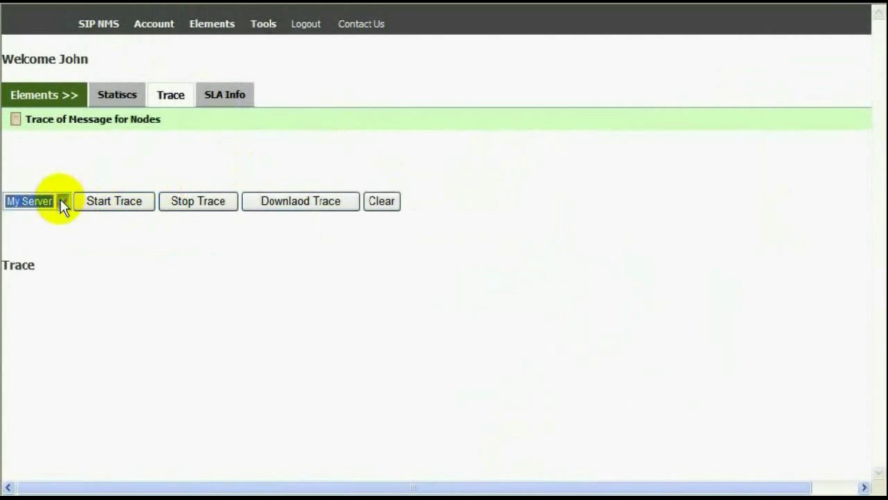
{"action": "left_click", "coordinate": [113, 200]}
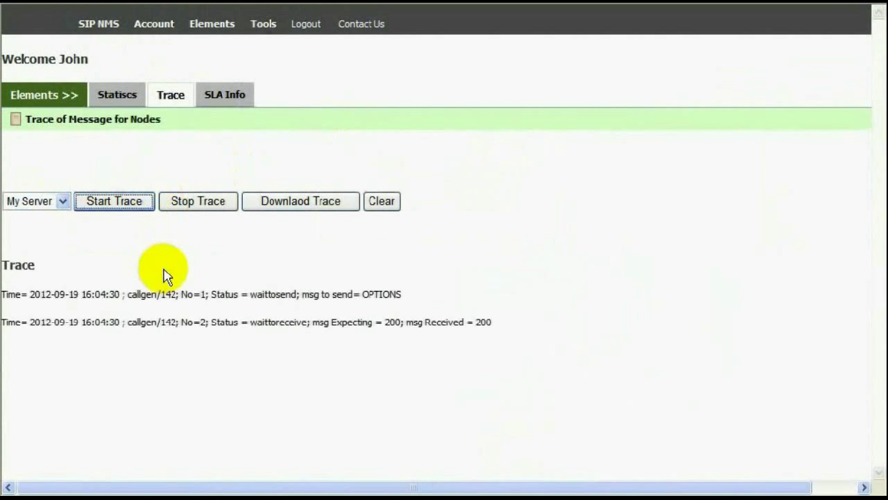
{"action": "left_click", "coordinate": [392, 204]}
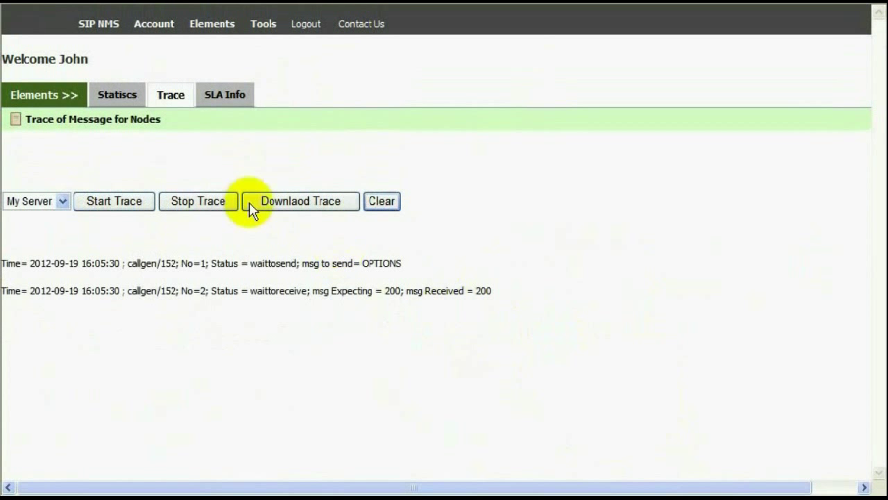
{"action": "left_click", "coordinate": [208, 202]}
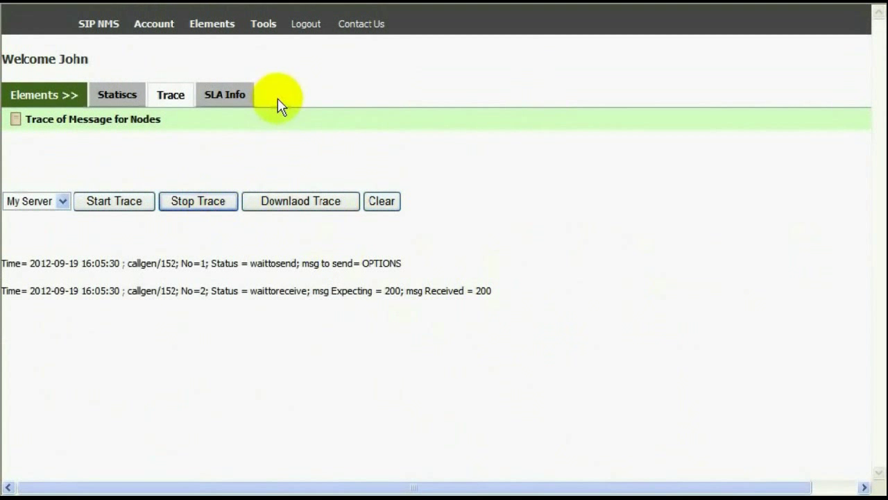